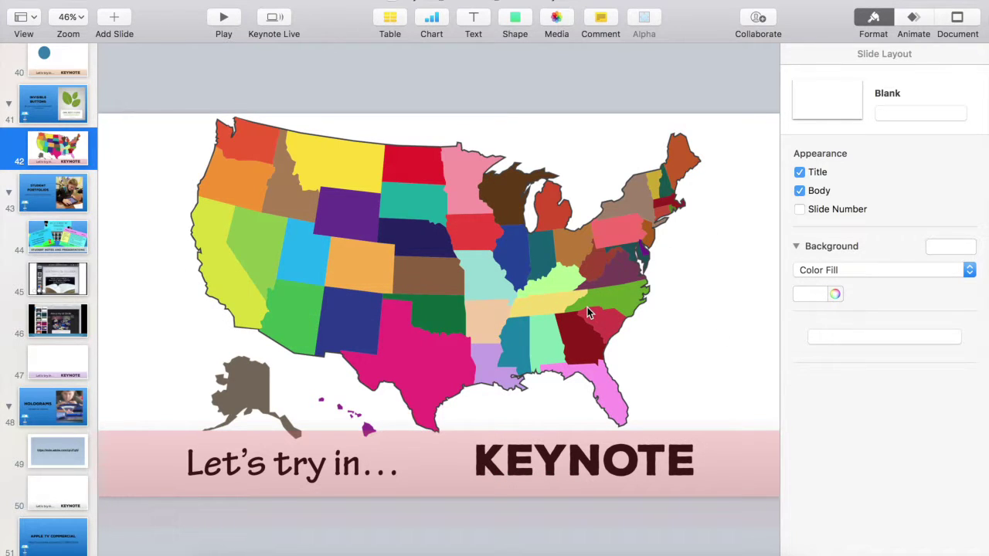
Step: Lock the US map image on slide 42 with Arrange > Lock, then deselect it
click(498, 292)
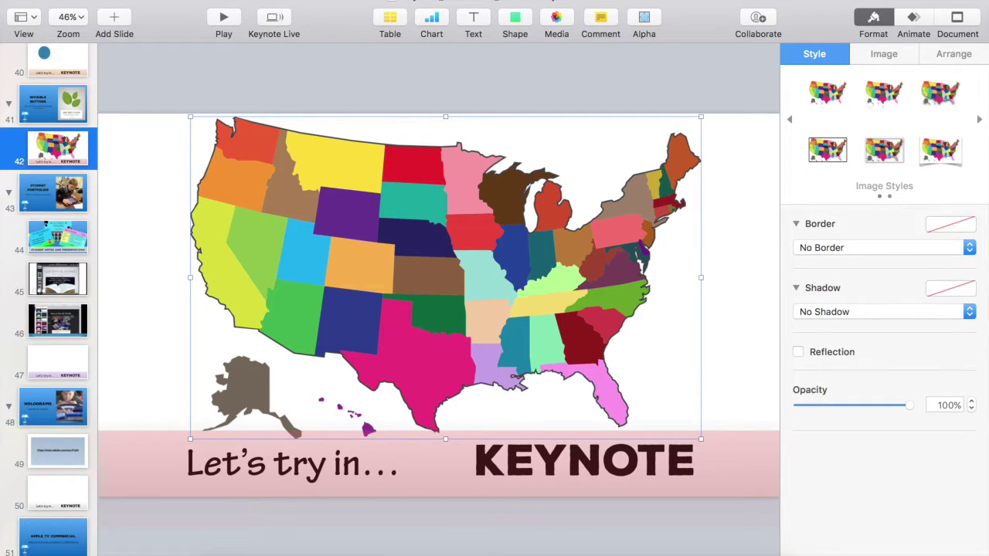
click(309, 0)
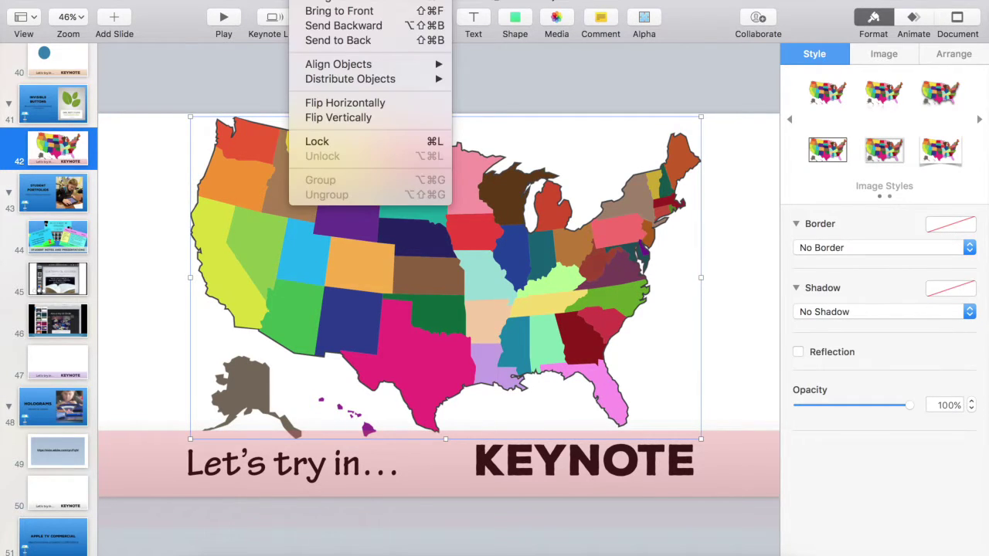
click(340, 145)
click(725, 382)
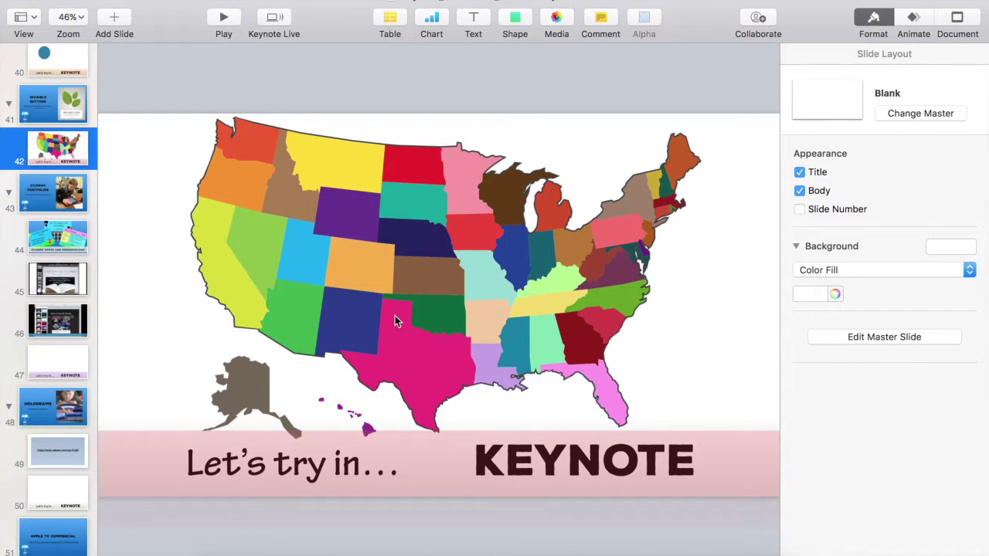
Step: Insert a square shape, then move and resize it to cover Nebraska
click(516, 17)
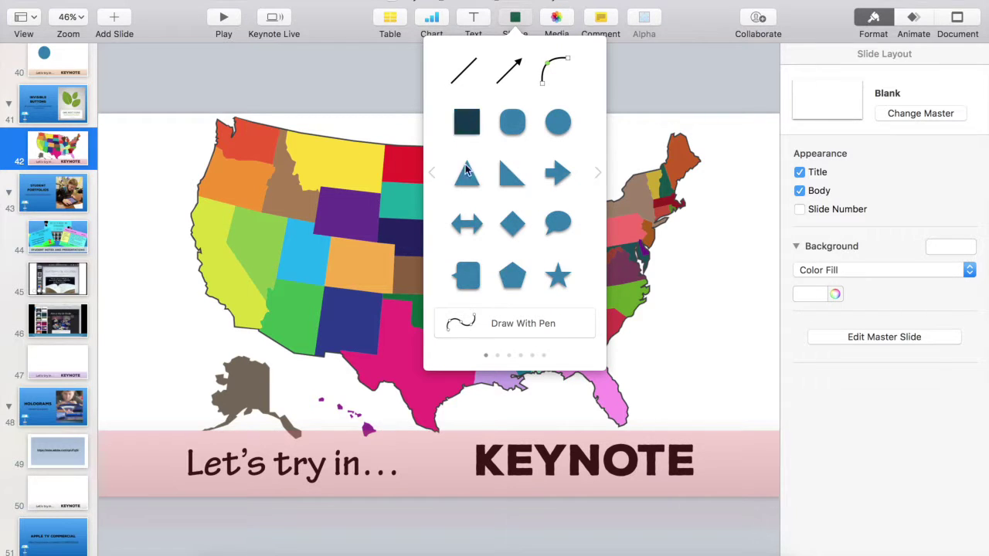
click(467, 122)
drag(445, 303, 452, 255)
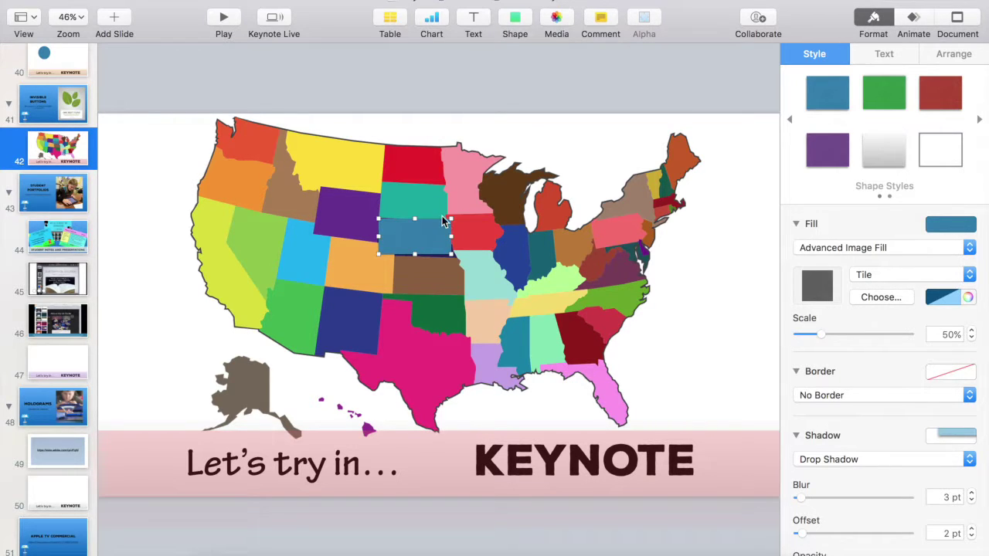
drag(450, 218, 427, 239)
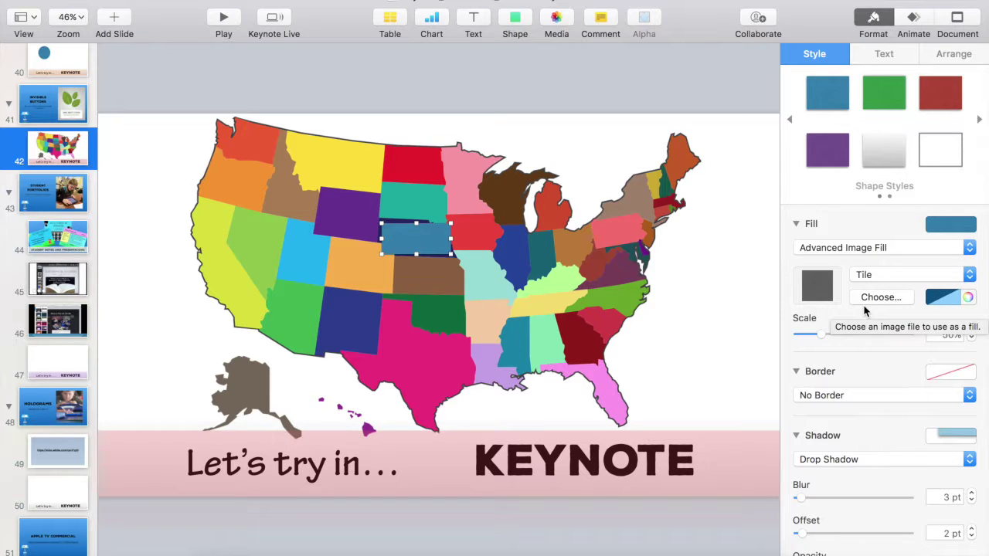
Step: Set the Nebraska square's opacity to 0% in the Style inspector
scroll(864, 390, down, 5)
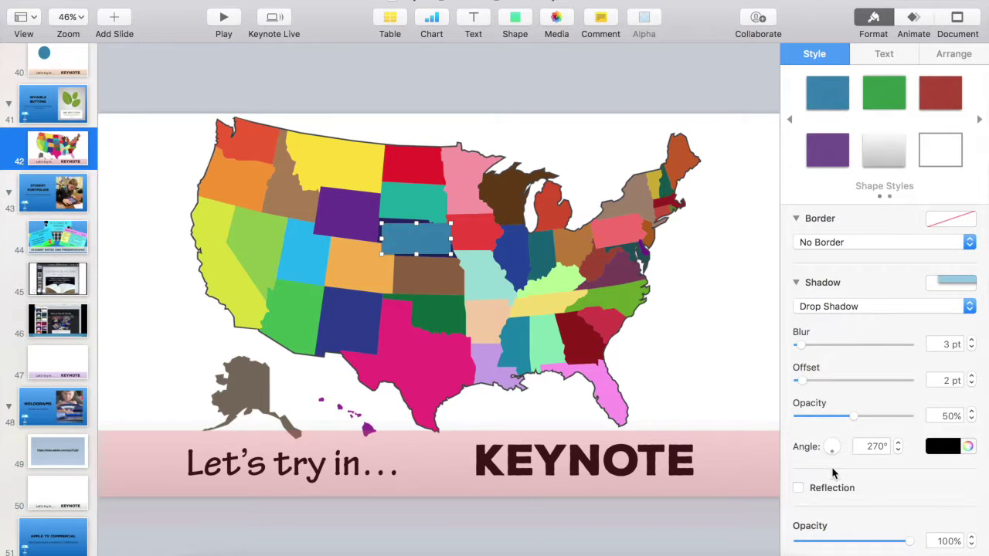
scroll(838, 510, down, 2)
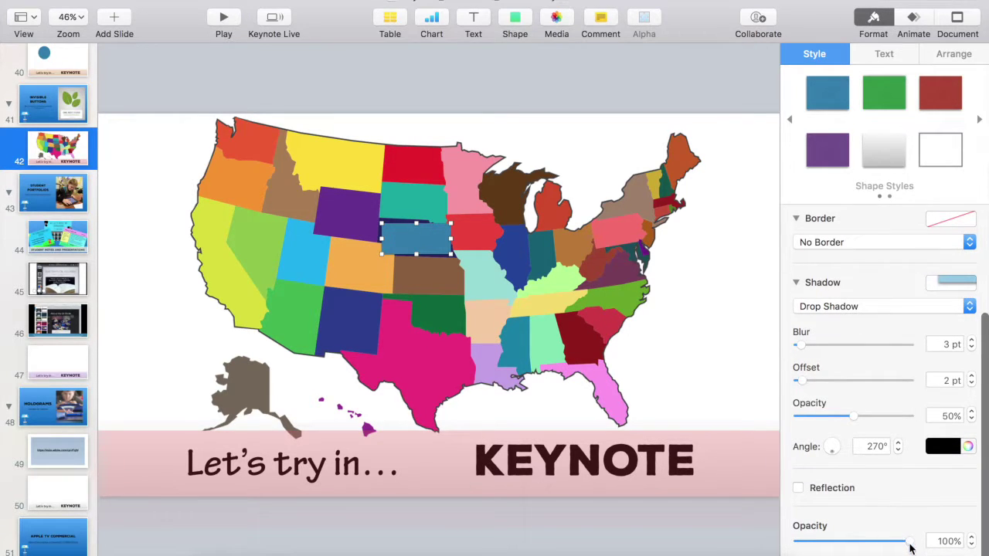
drag(911, 549, 788, 539)
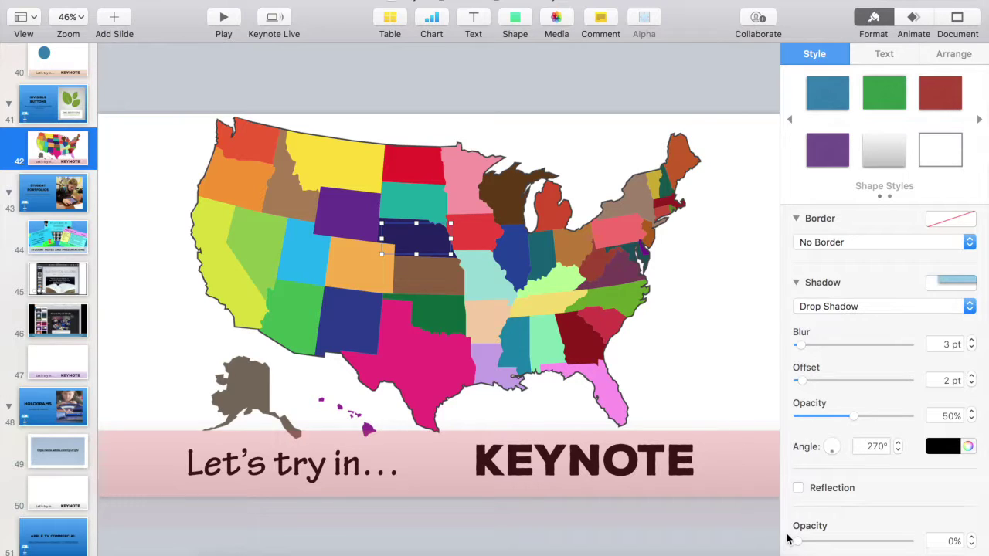
right_click(431, 244)
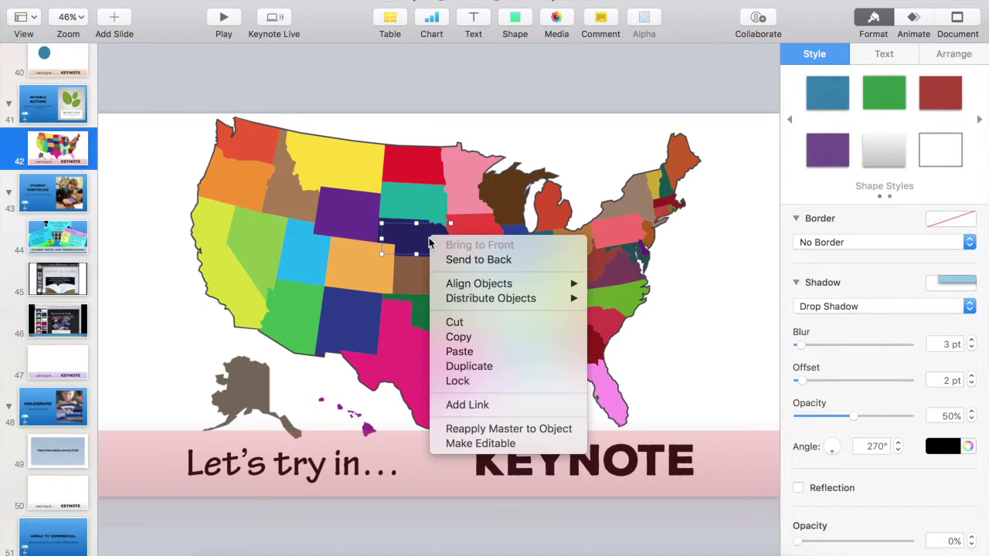
click(478, 405)
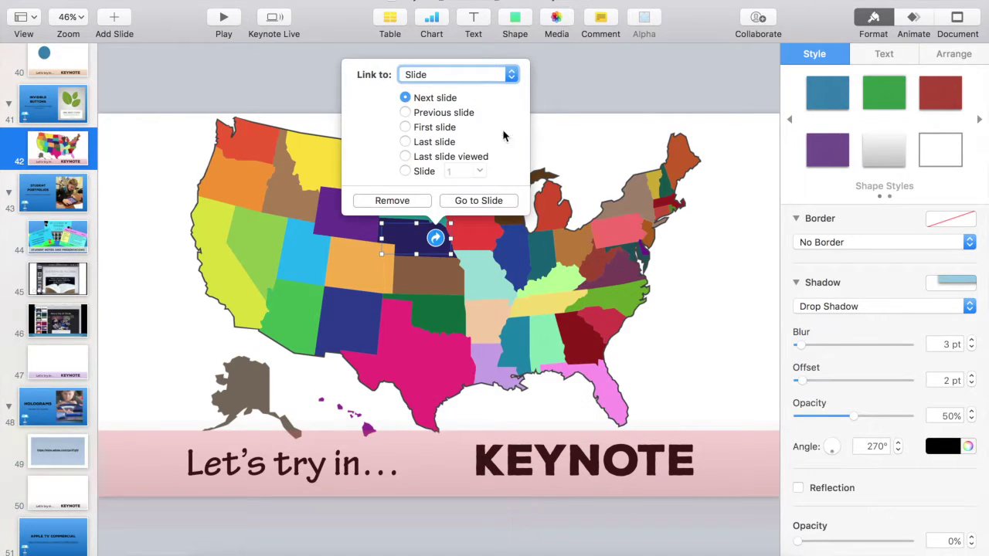
click(465, 75)
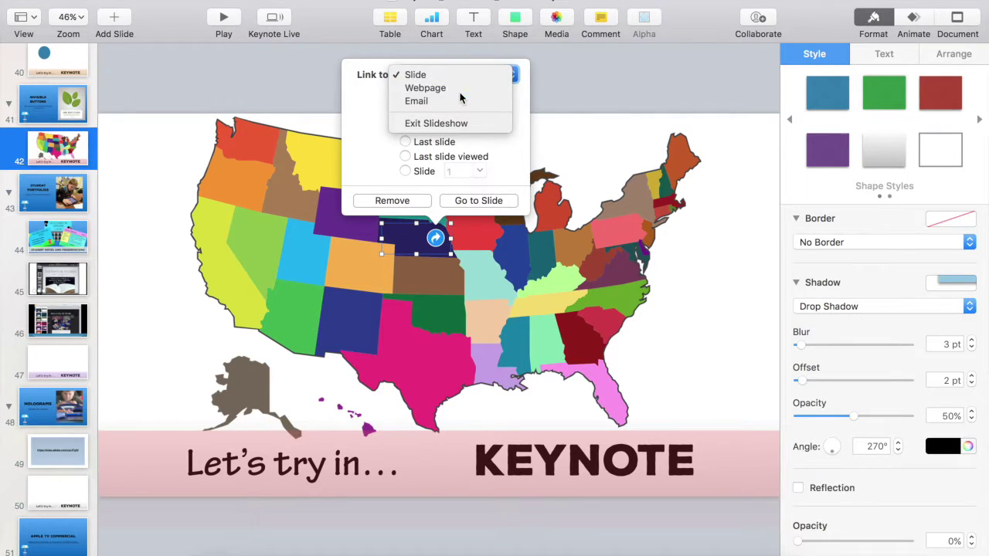
click(460, 89)
text(nebraskaproject.com)
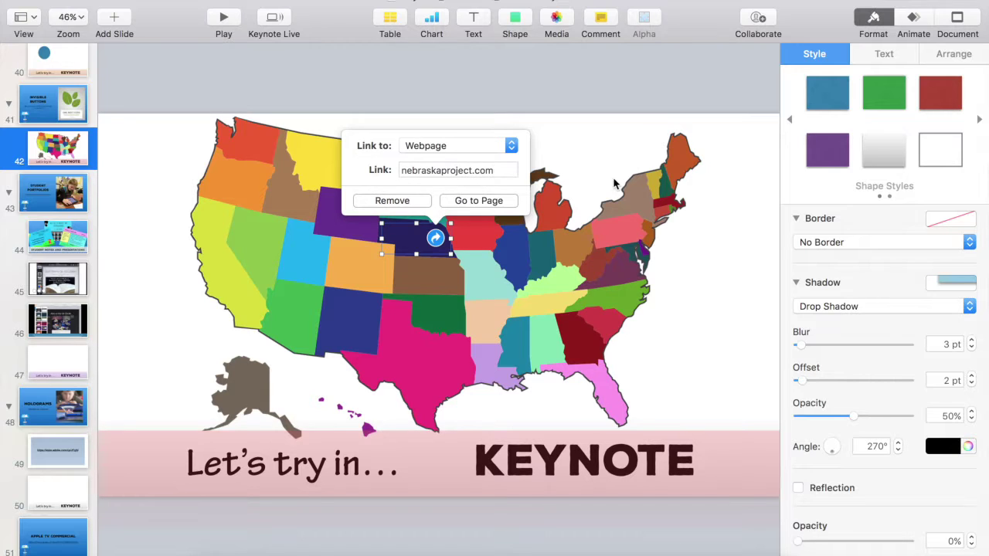
key(Return)
click(402, 171)
text(http://)
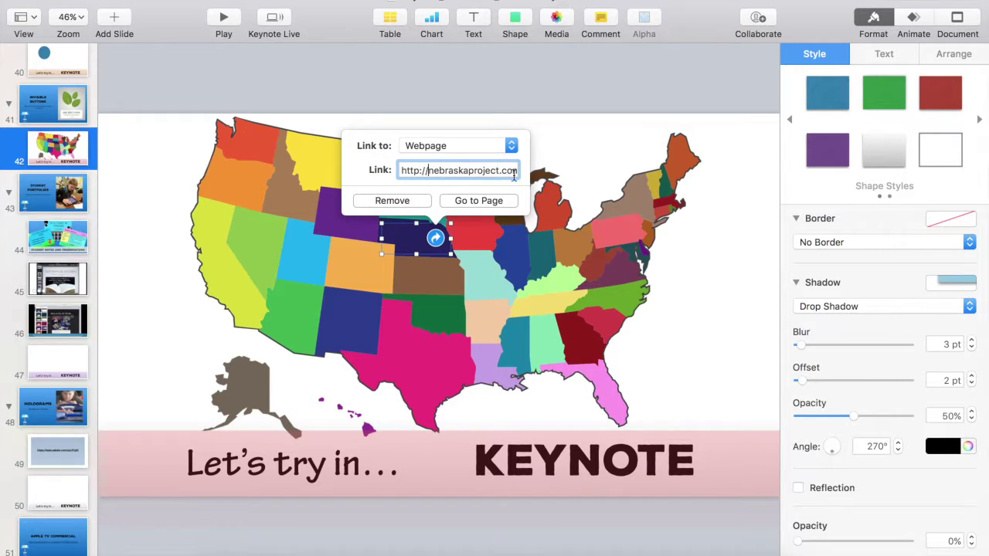
click(613, 201)
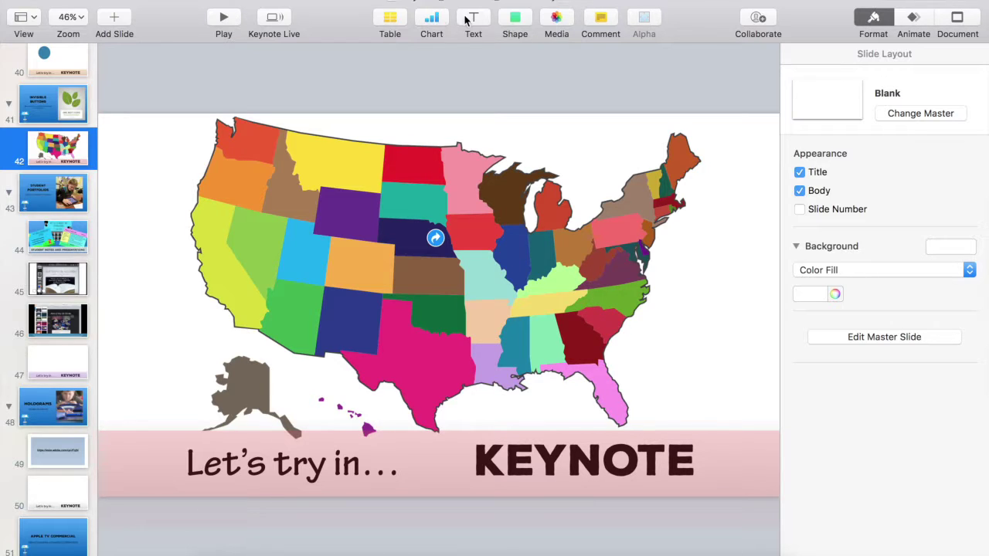
Step: Insert a circle, shrink it to a tiny hotspot over Maryland, and set its opacity to 0%
click(515, 22)
drag(556, 126, 629, 279)
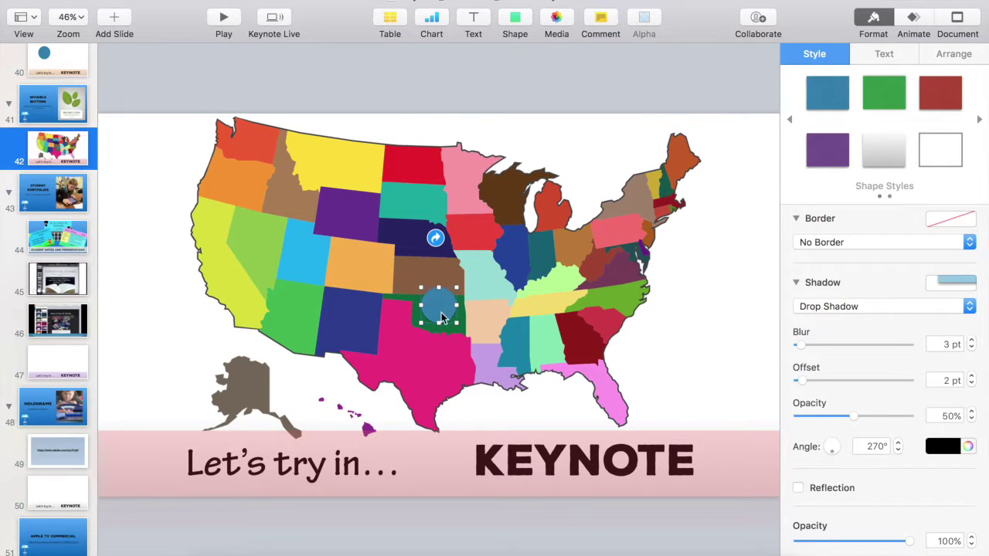
drag(457, 322, 632, 256)
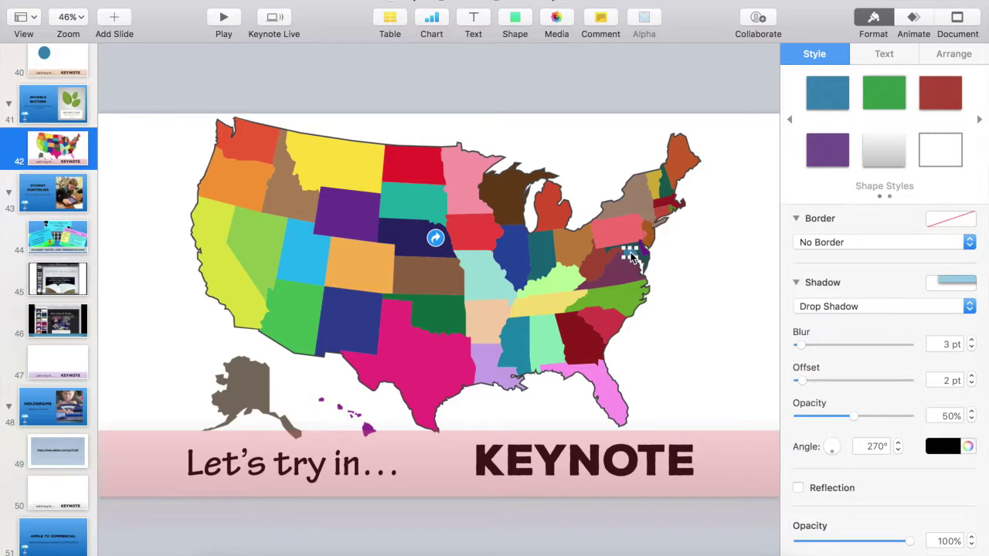
drag(907, 542, 782, 545)
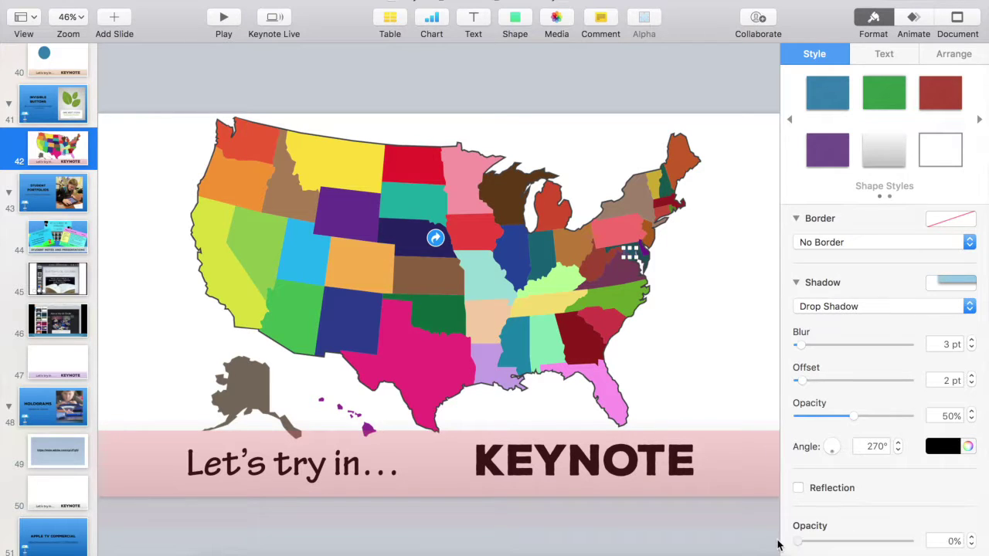
Step: Link the Maryland circle to a webpage by pasting the URL into the Link field
right_click(633, 259)
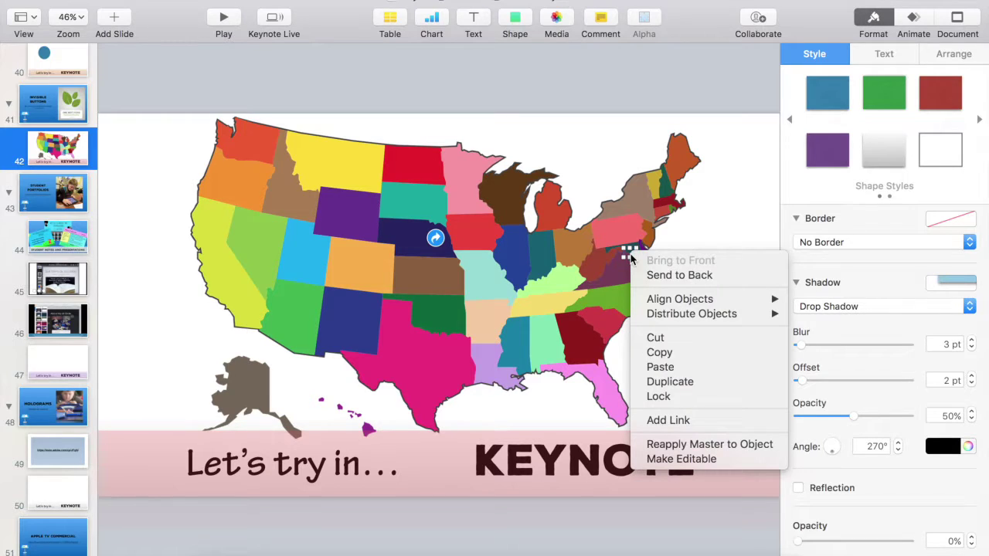
click(671, 421)
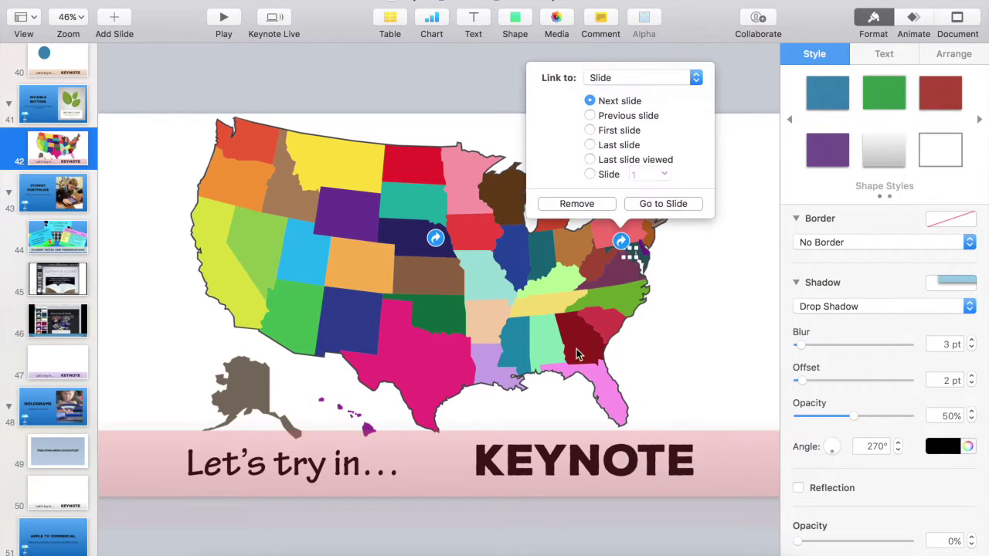
click(607, 78)
click(609, 94)
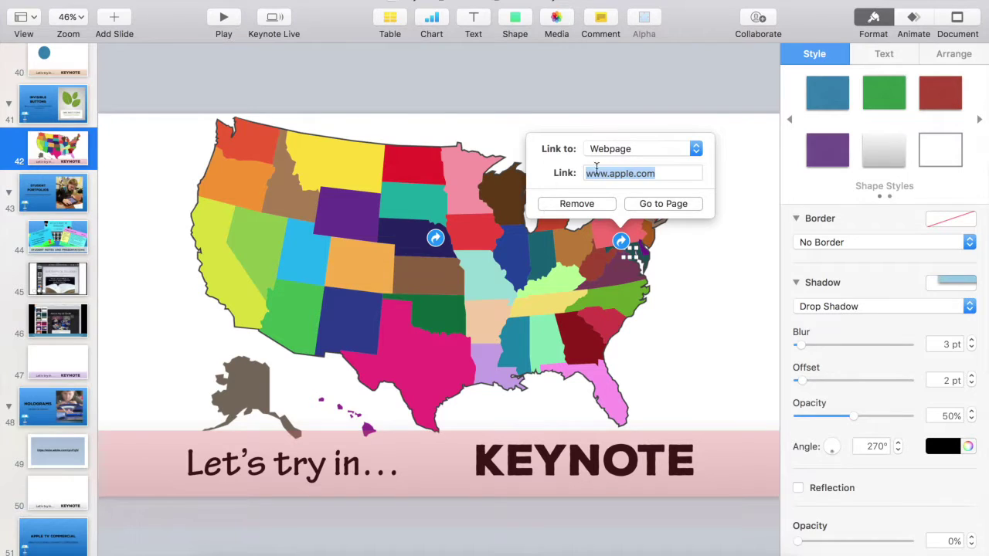
key(super+v)
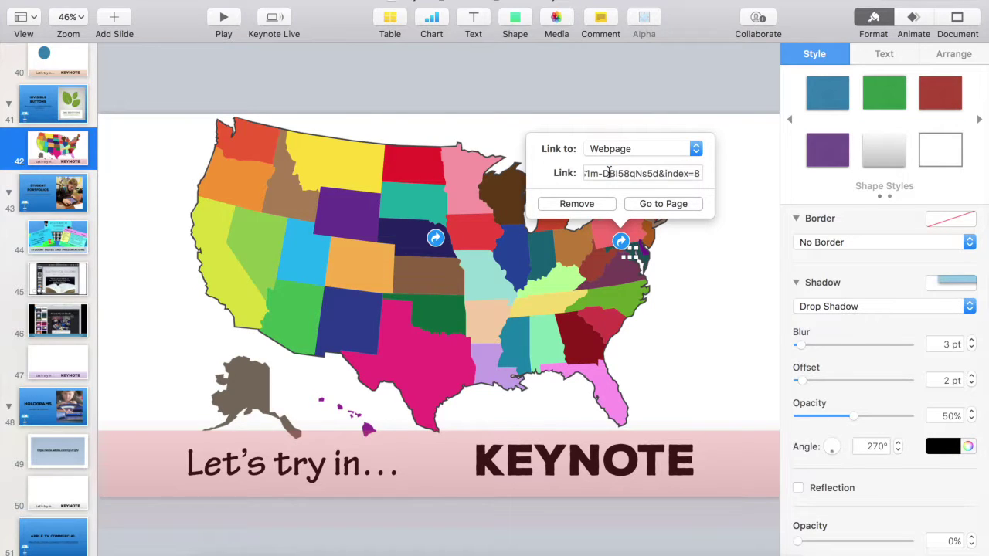
click(746, 186)
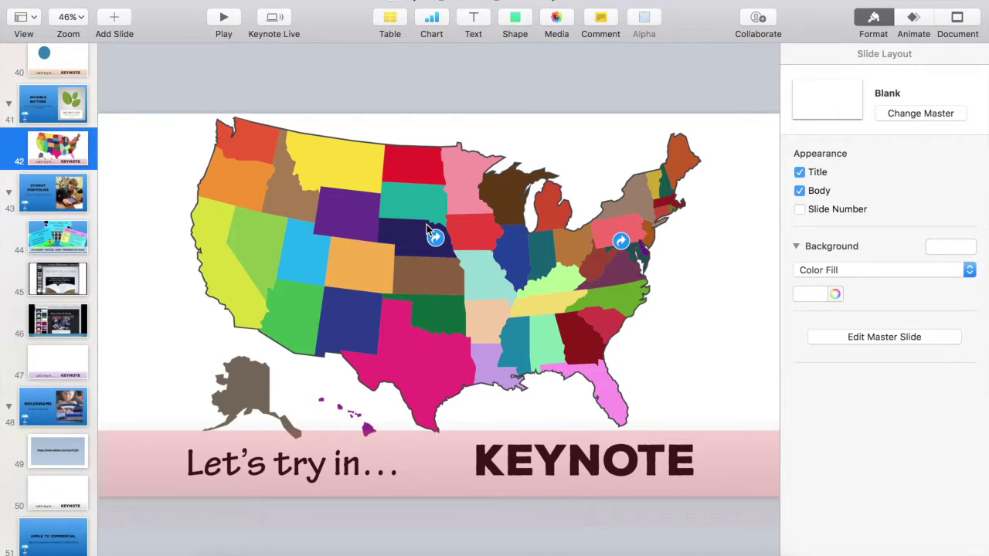
Step: Trace California's border point by point with Draw With Pen, closing the outline at its start
click(517, 18)
click(503, 324)
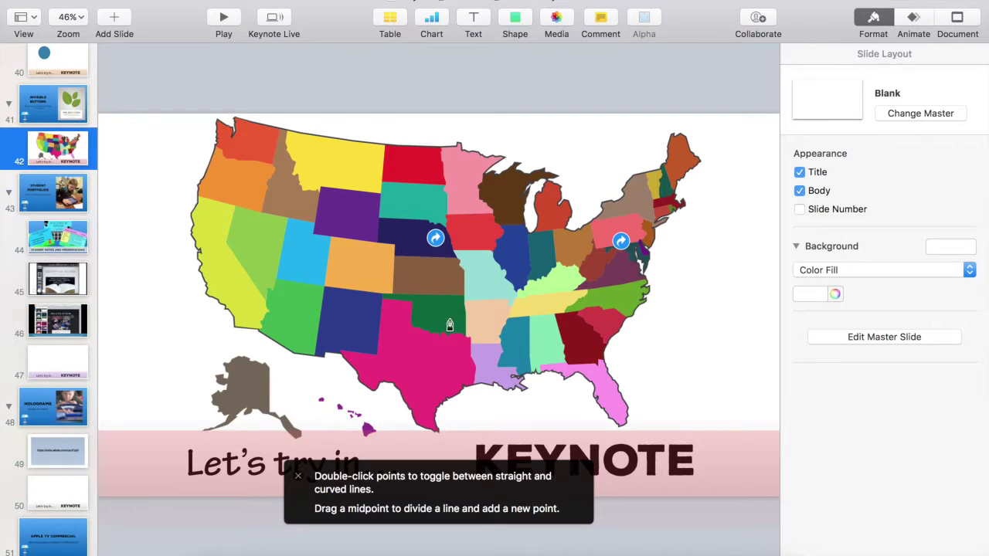
click(200, 198)
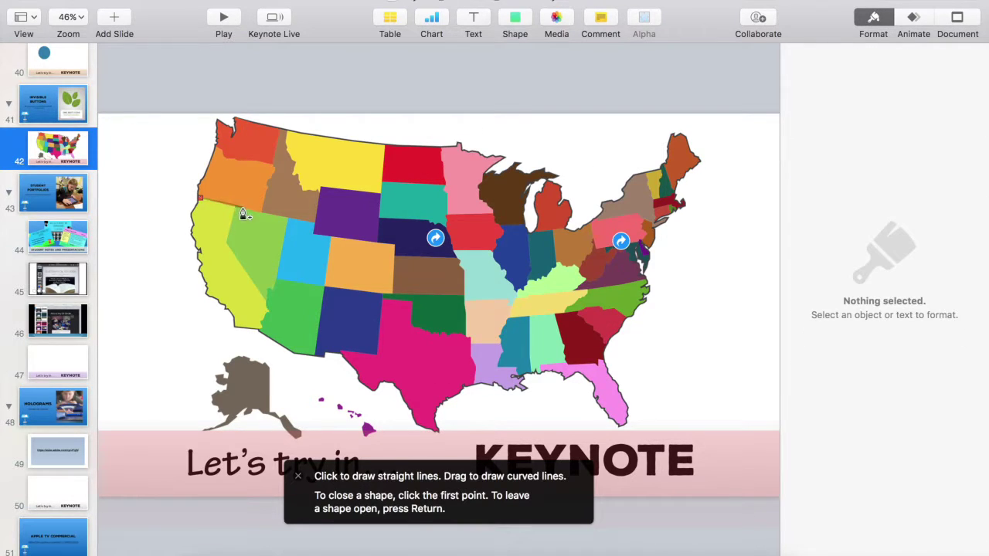
click(235, 207)
click(228, 241)
click(268, 304)
click(261, 327)
click(234, 328)
click(217, 299)
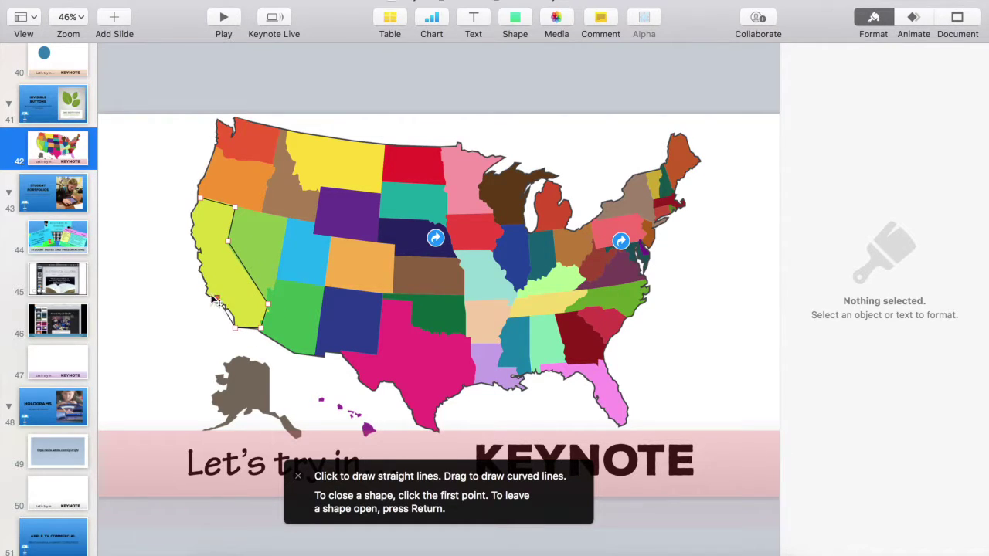
click(207, 292)
click(199, 246)
click(204, 204)
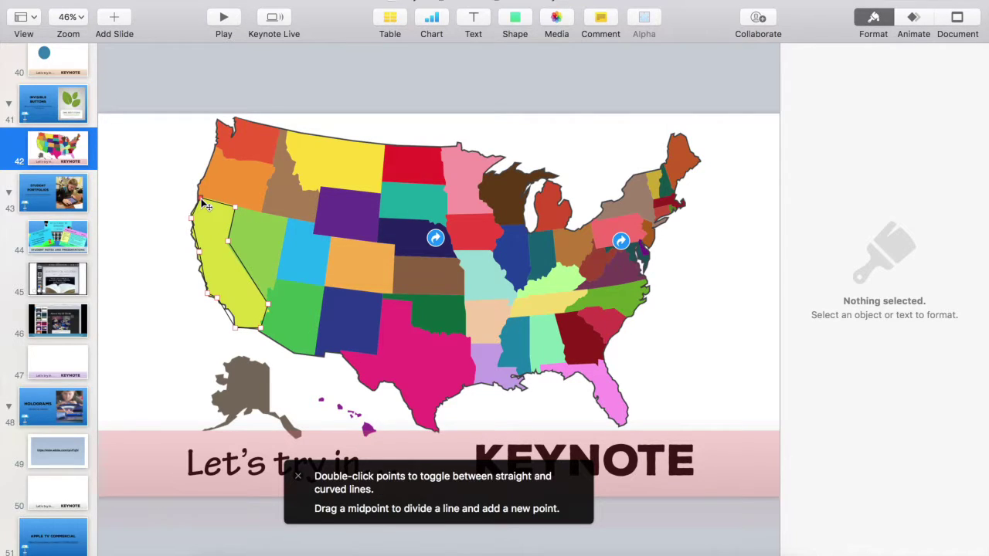
key(Escape)
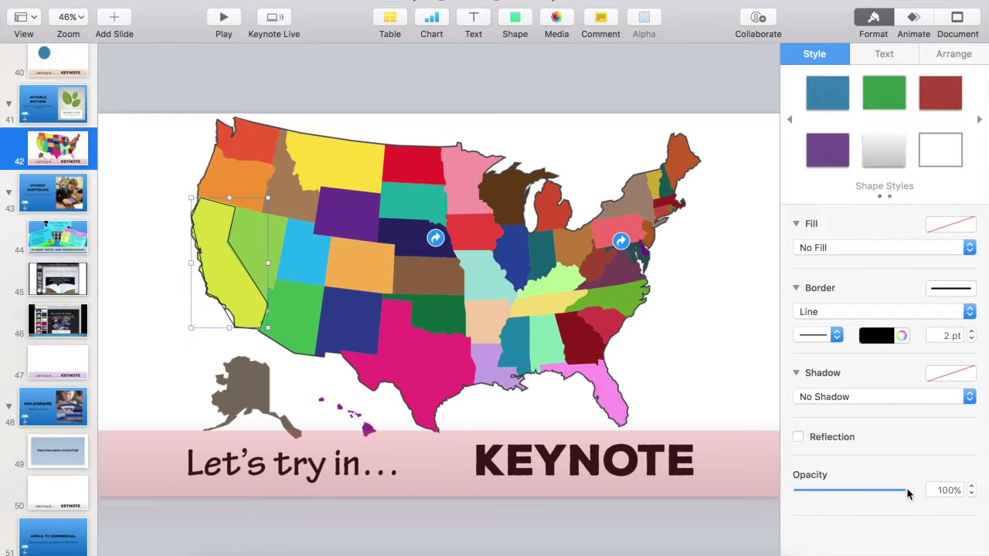
Step: Give the California outline a Color Fill and set its opacity to 0%
click(871, 244)
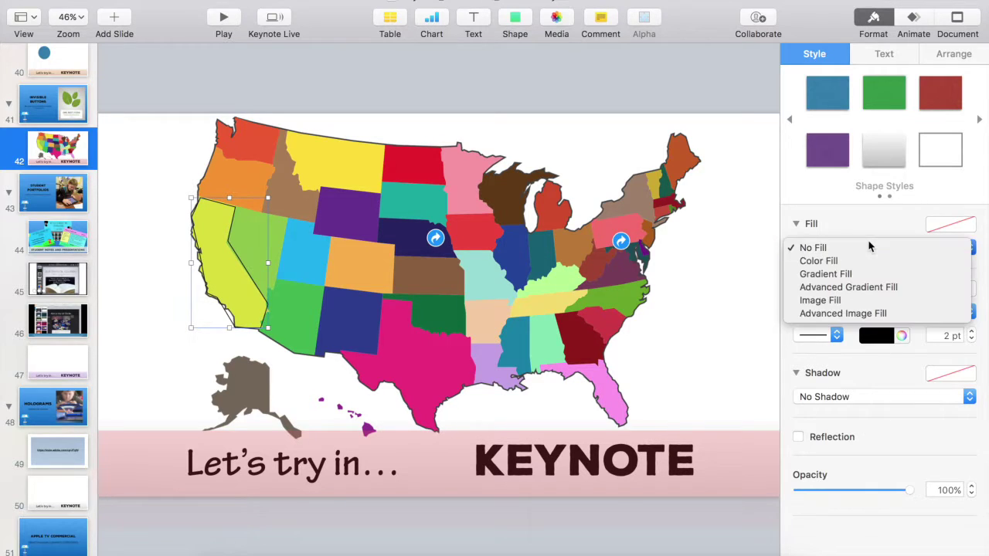
click(846, 265)
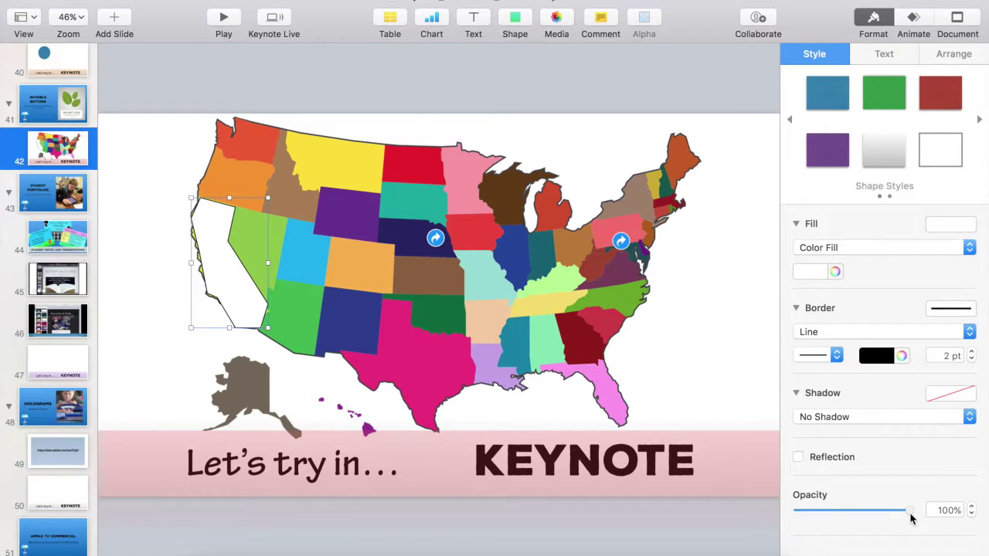
drag(910, 516, 779, 507)
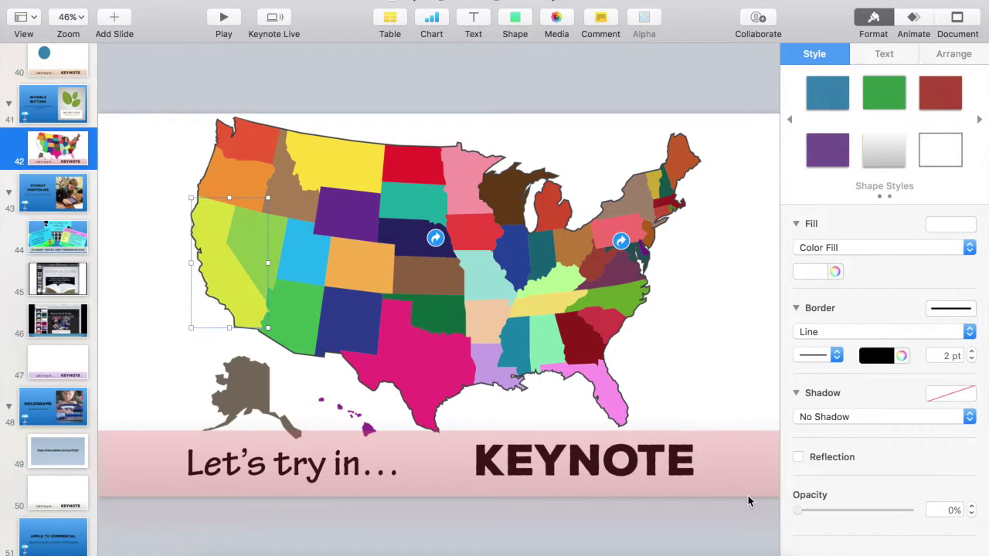
Step: Add a link on the California hotspot that goes to the previous slide
right_click(224, 234)
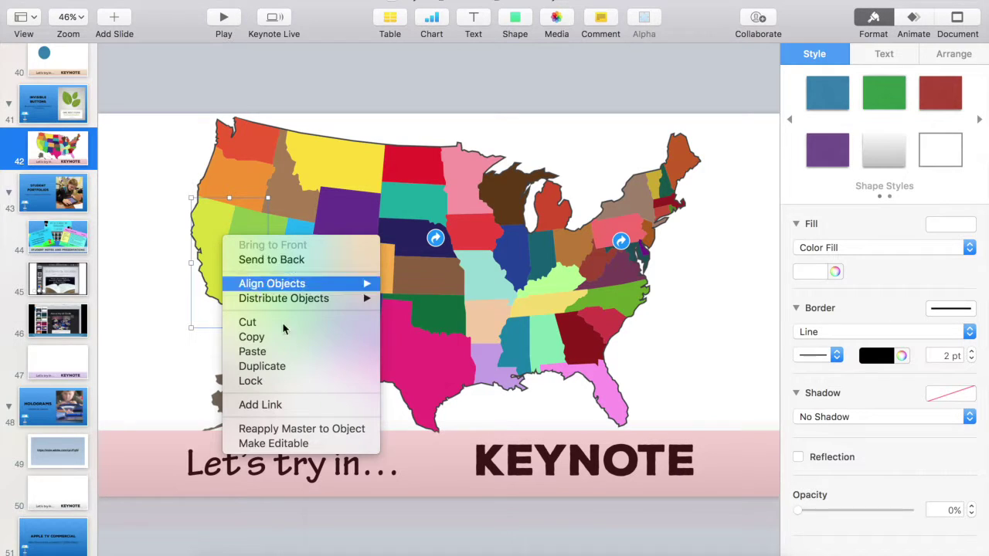
click(283, 404)
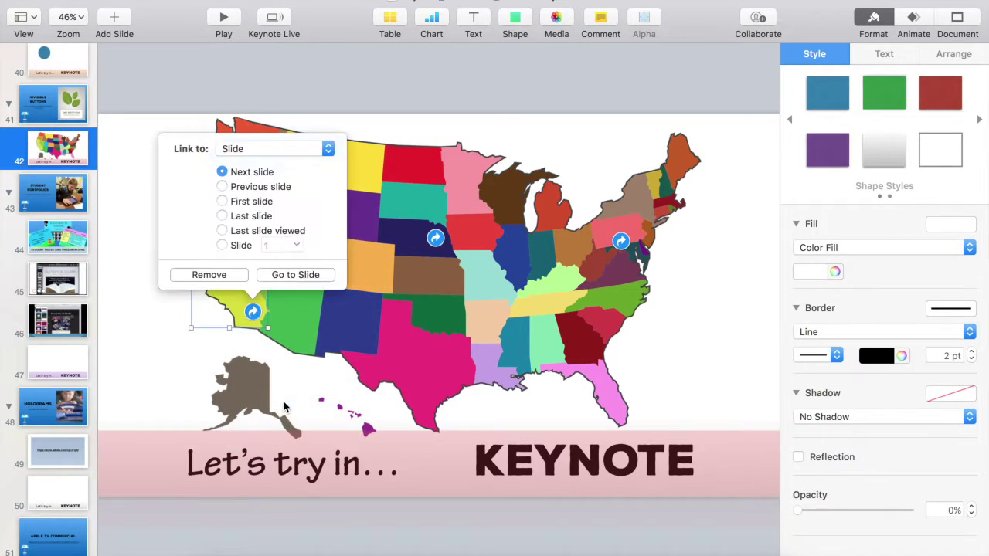
click(257, 190)
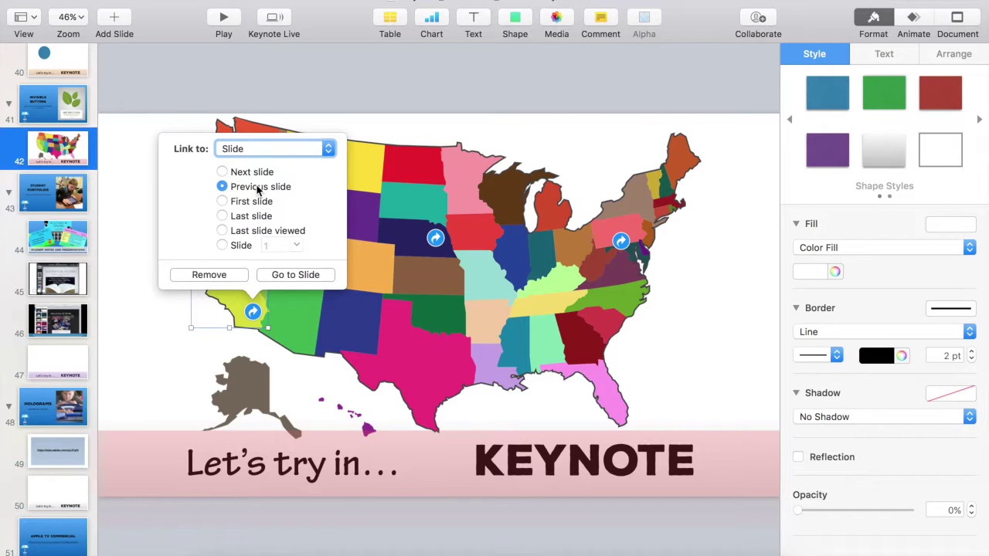
click(696, 237)
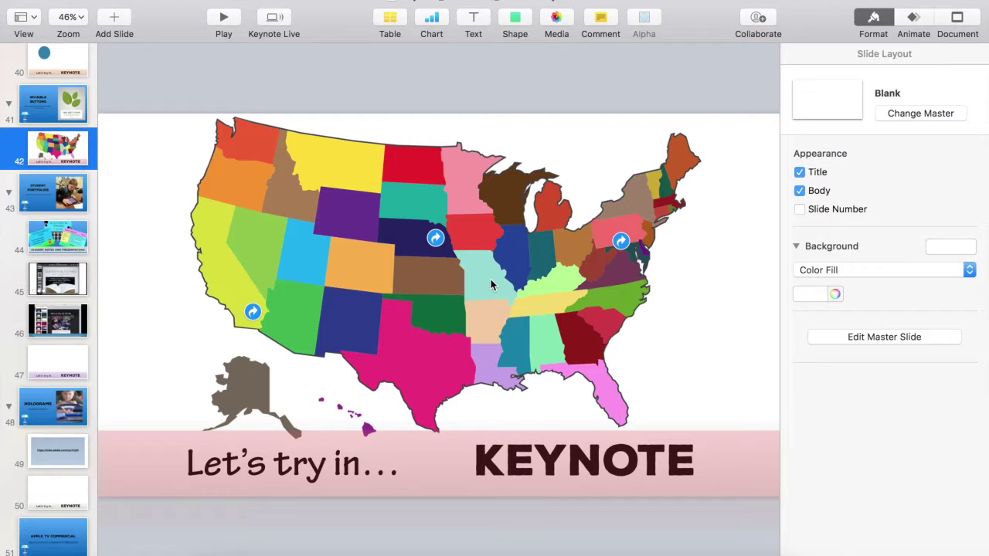
Step: Set Presentation Type to Links Only in the Document inspector
click(960, 20)
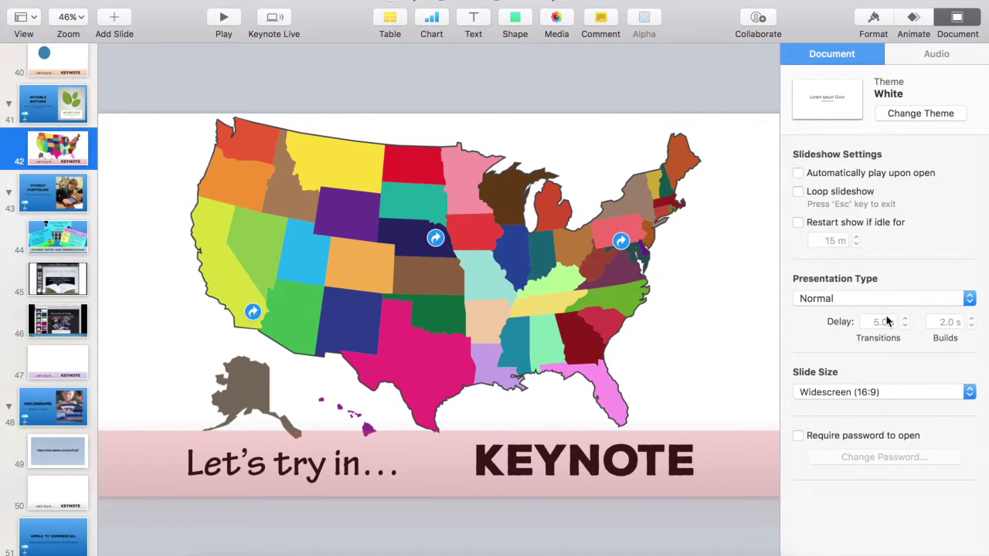
click(833, 299)
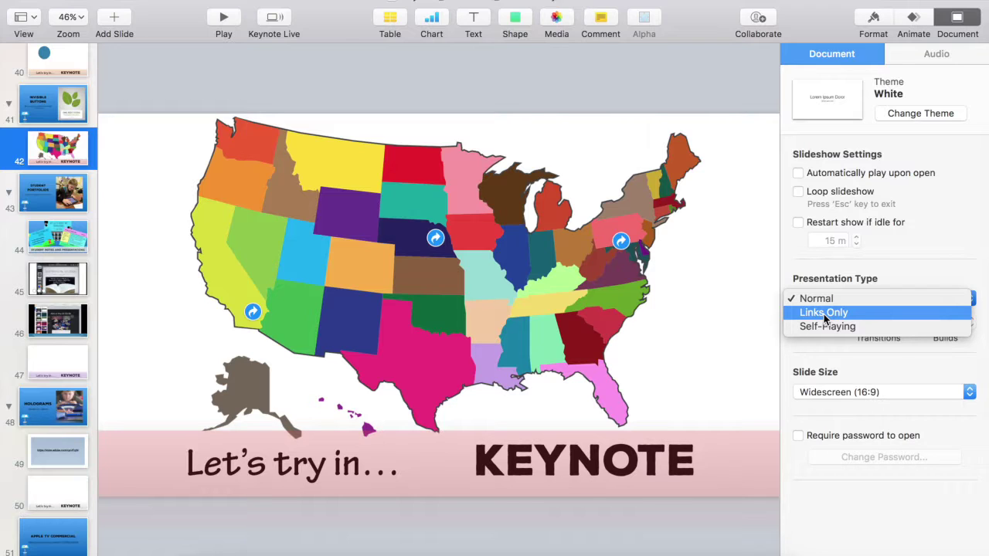
click(825, 313)
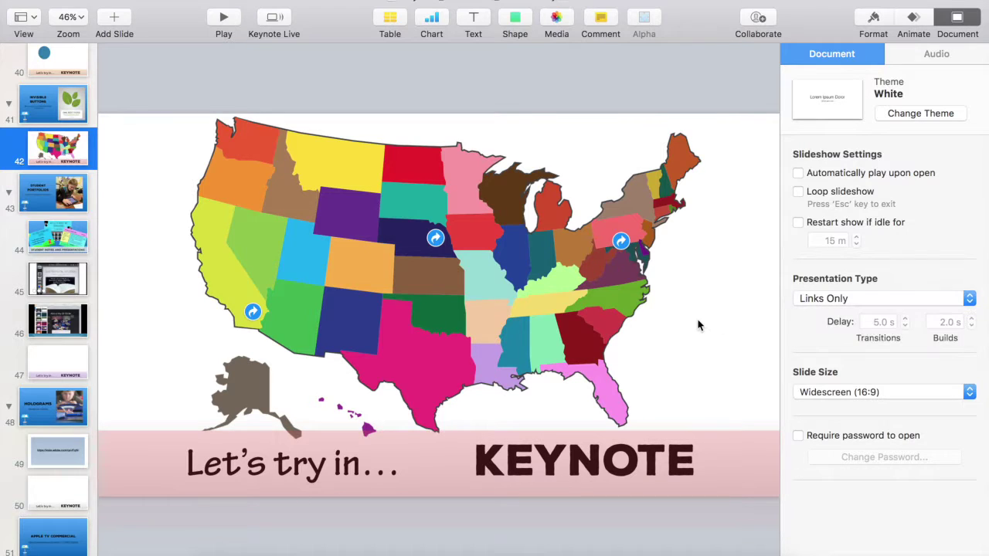